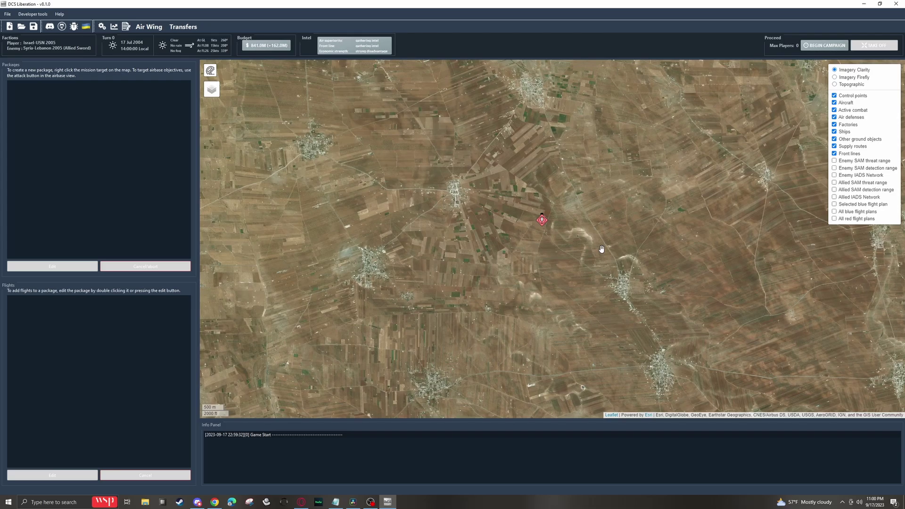
scroll(601, 248, down, 3)
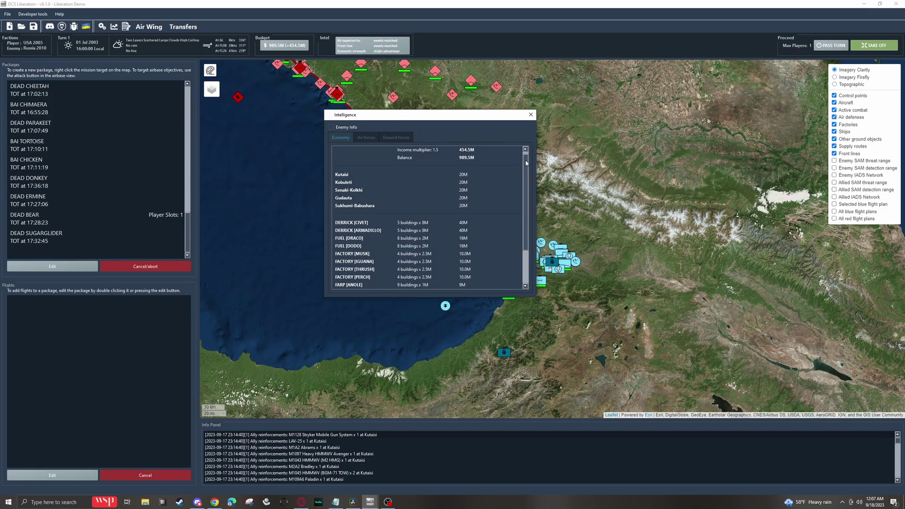
drag(526, 163, 370, 129)
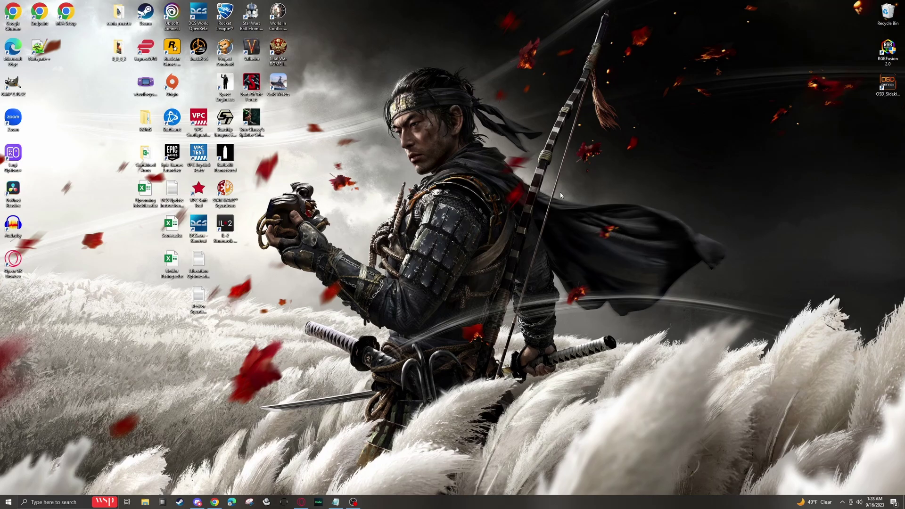
Step: Switch to Chrome, search the web for "dcs liberation" and open the dcs-liberation/dcs_liberation GitHub repository
click(214, 502)
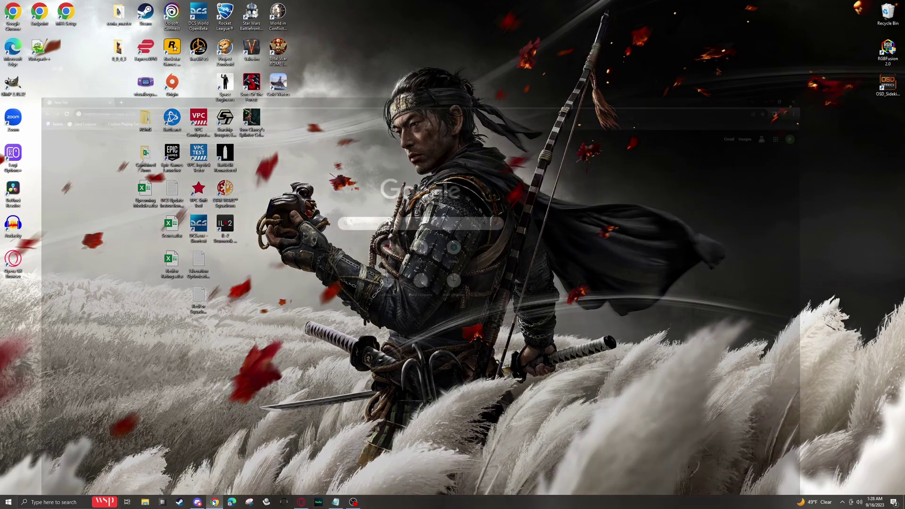
click(208, 20)
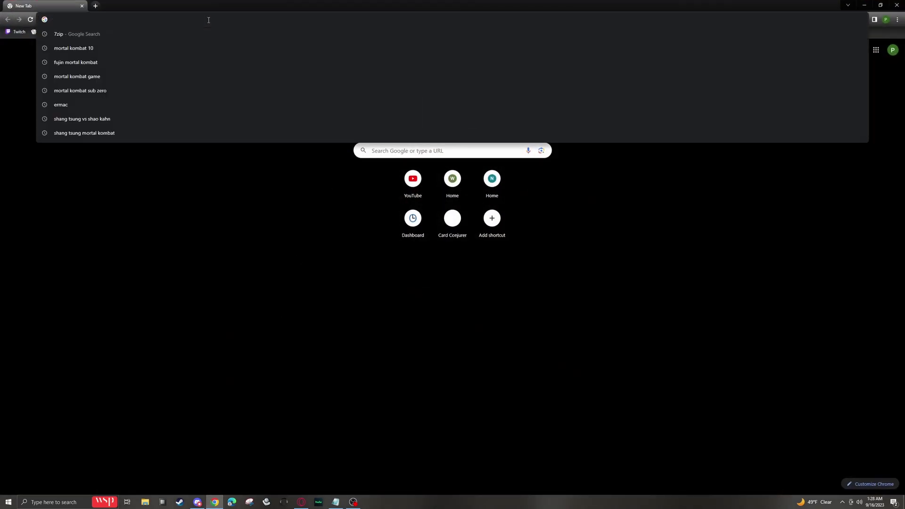
text(dcs l)
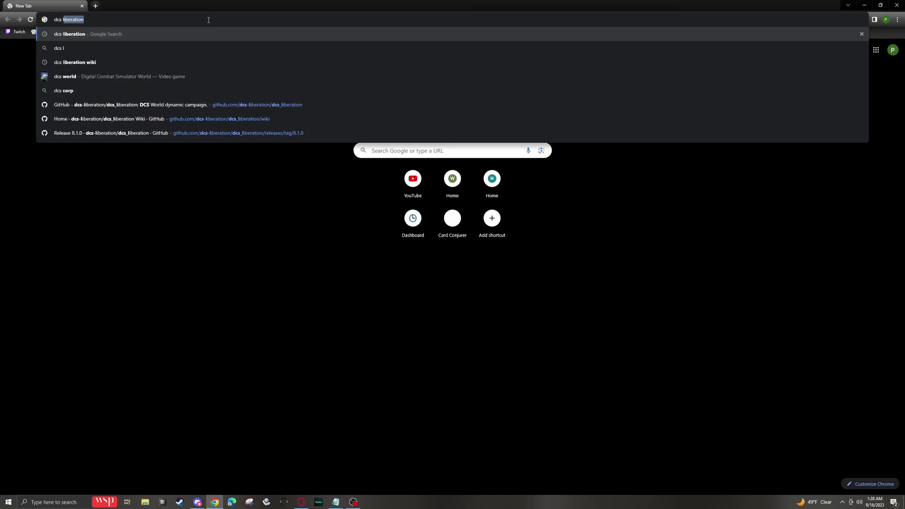
text(iberation)
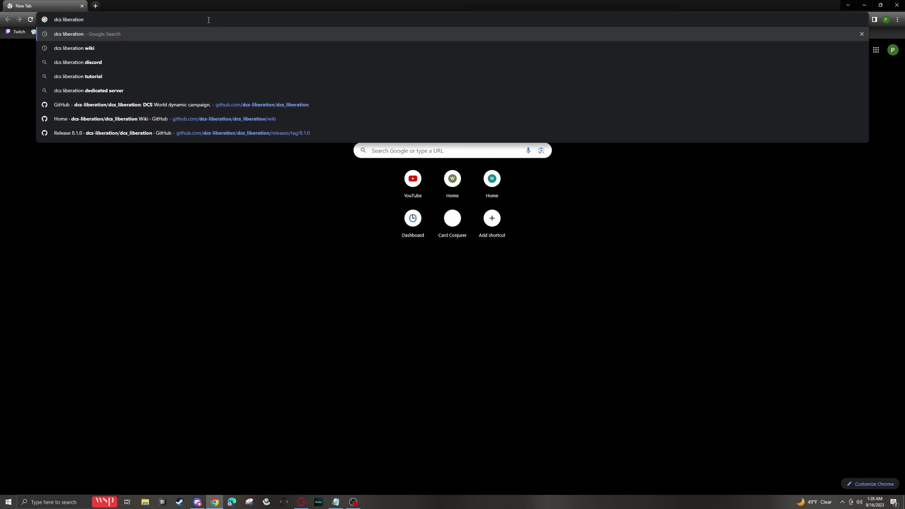
key(Return)
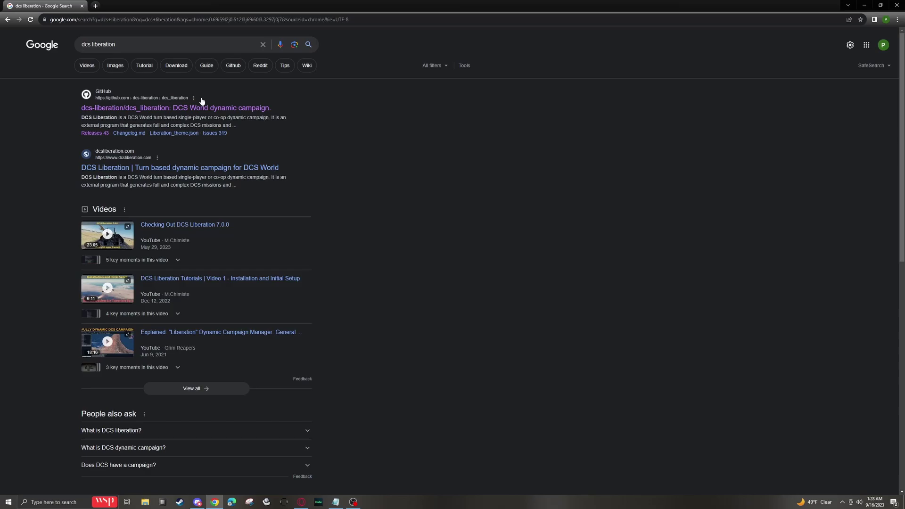
click(155, 109)
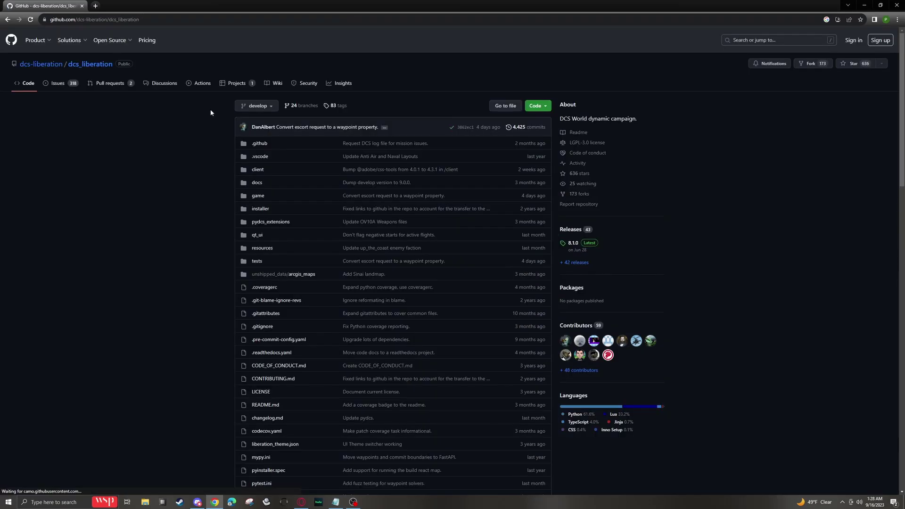
Step: Follow the README's latest-release link, download dcs_liberation.8.1.0.zip from the 8.1.0 assets and return to the desktop
scroll(207, 273, down, 9)
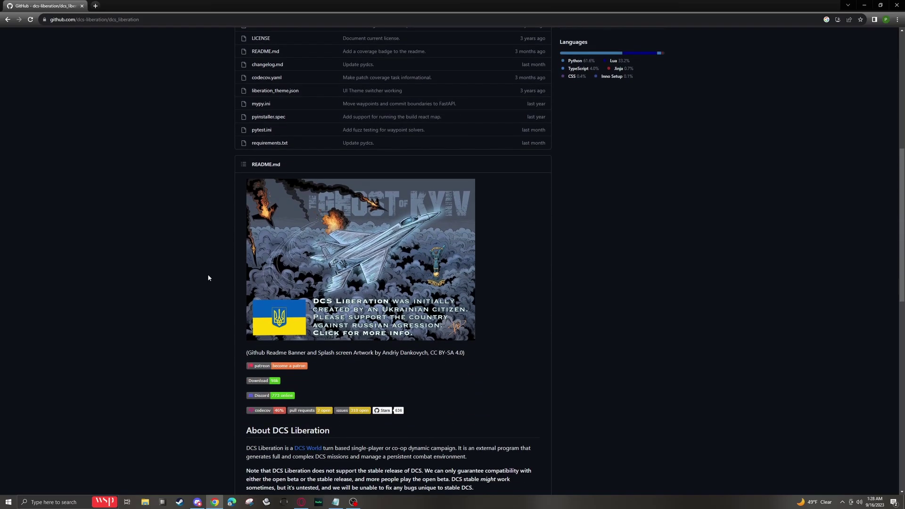
scroll(249, 274, down, 5)
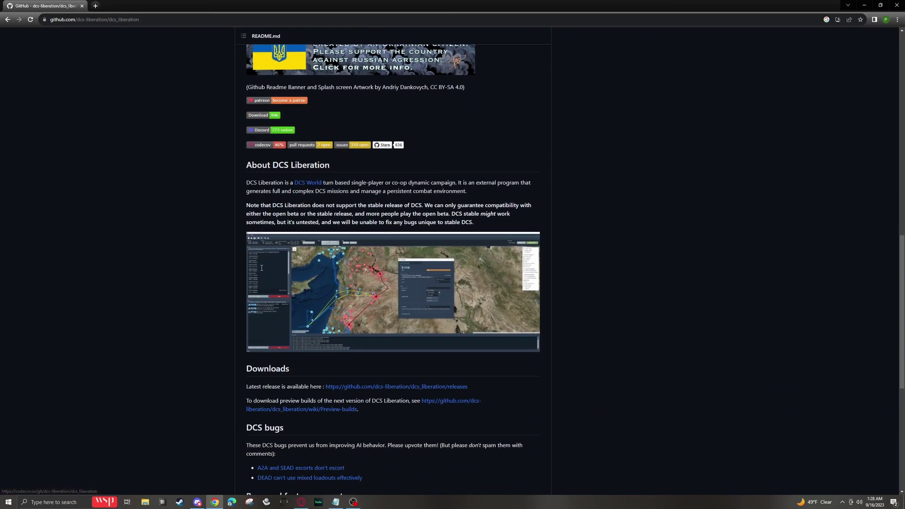
scroll(276, 292, down, 1)
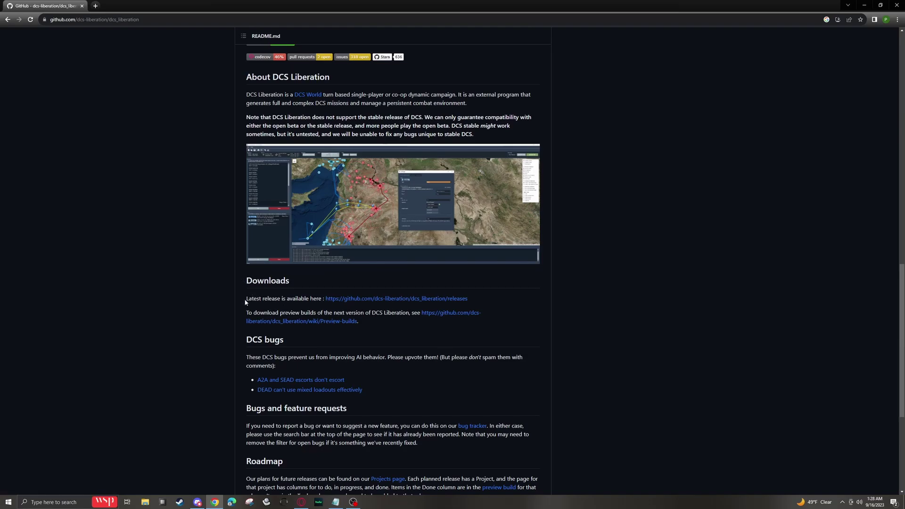
click(390, 300)
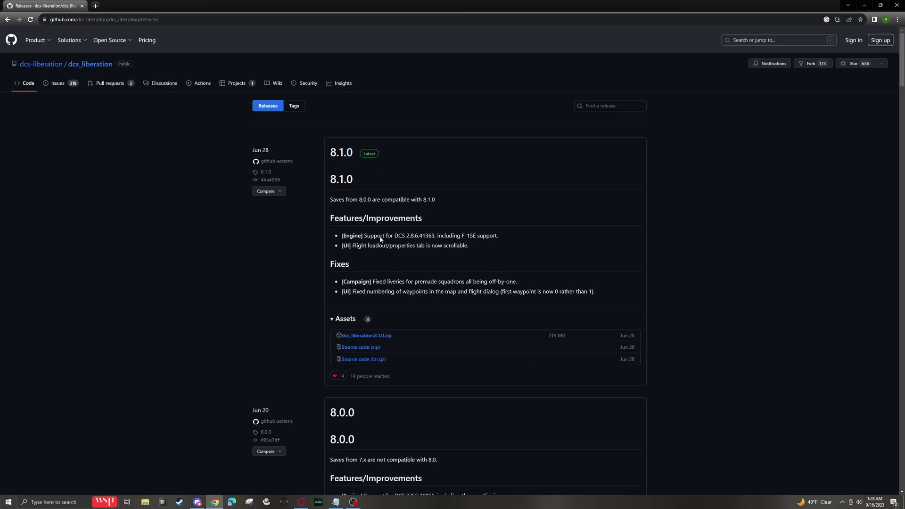
click(370, 335)
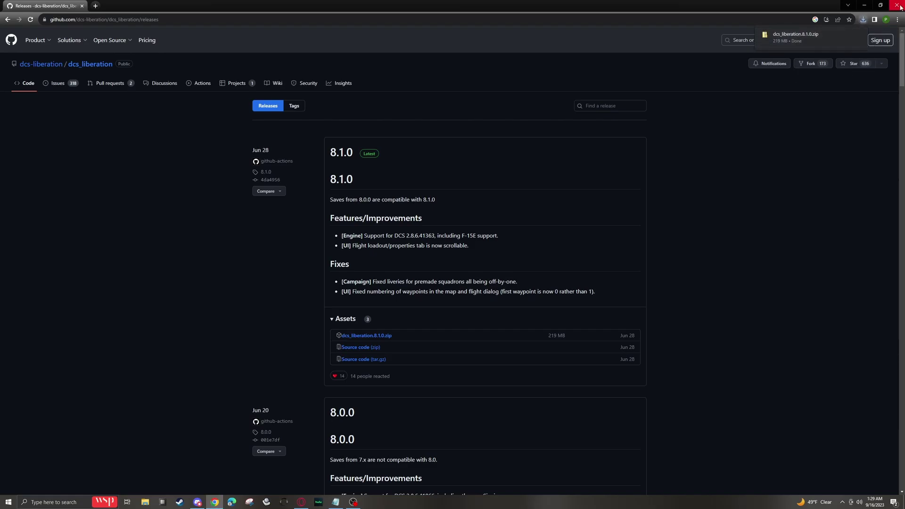
key(super+d)
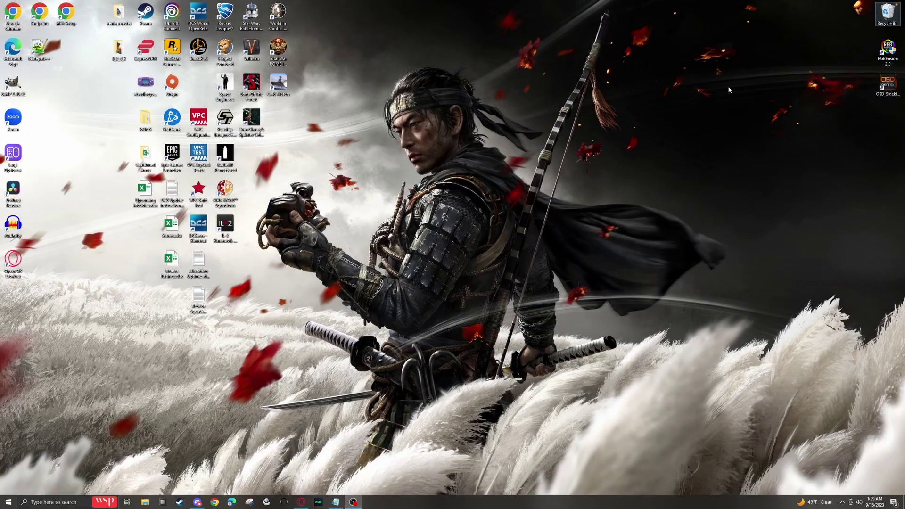
Step: Switch to File Explorer and extract dcs_liberation.8.1.0.zip in Downloads with 7-Zip into a dcs_liberation.8.1.0 folder
click(145, 502)
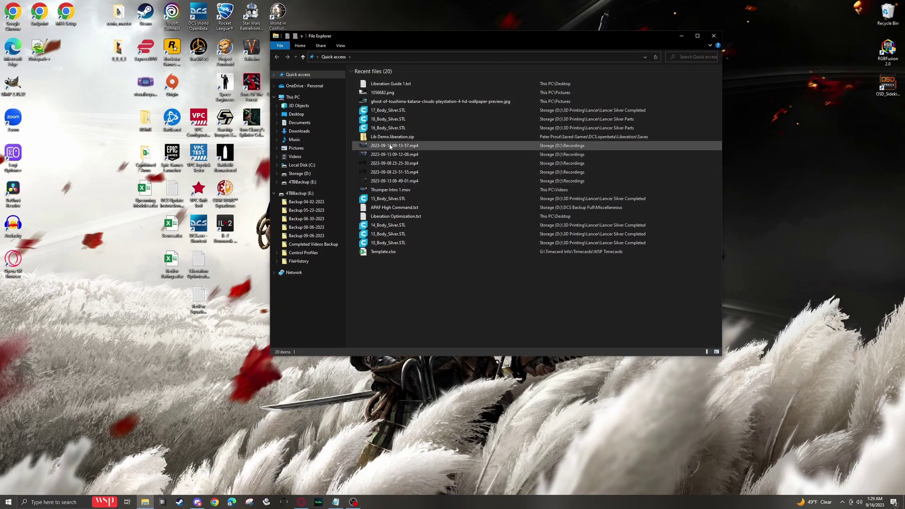
click(299, 131)
drag(395, 35, 535, 75)
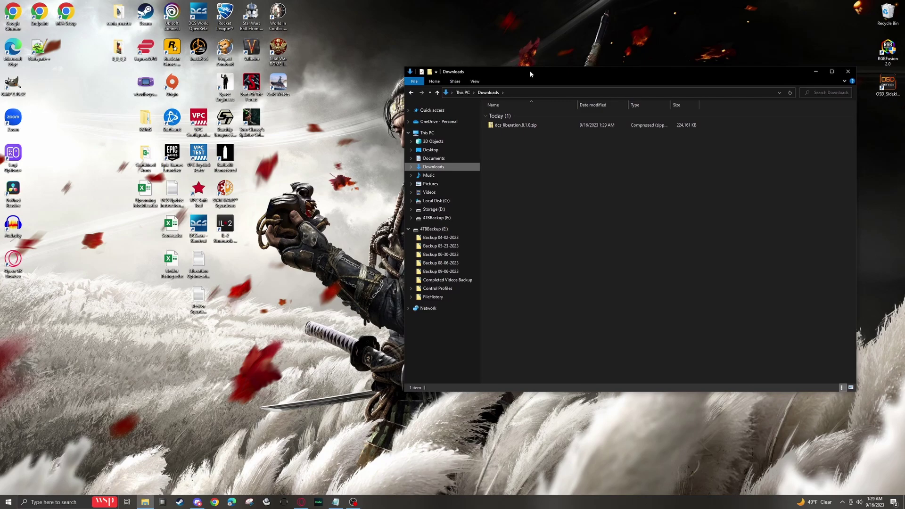
click(534, 130)
double_click(533, 128)
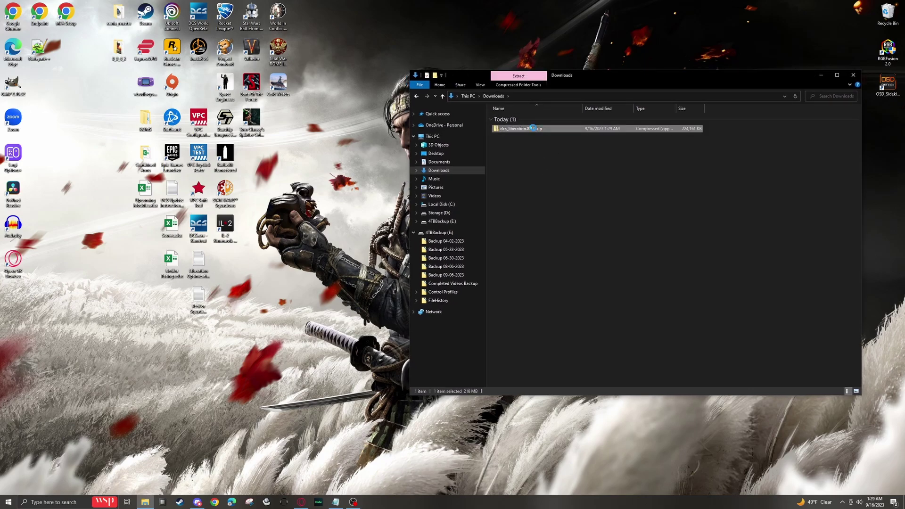
right_click(532, 128)
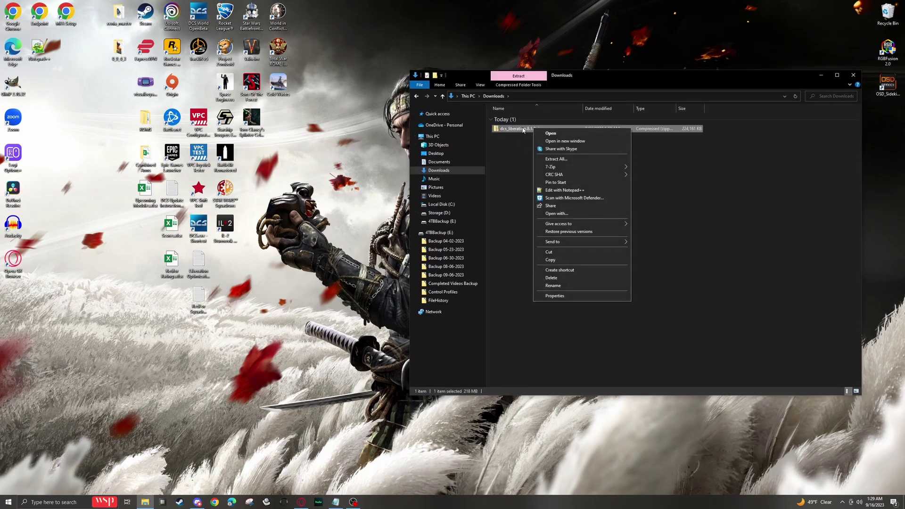
mouse_move(552, 170)
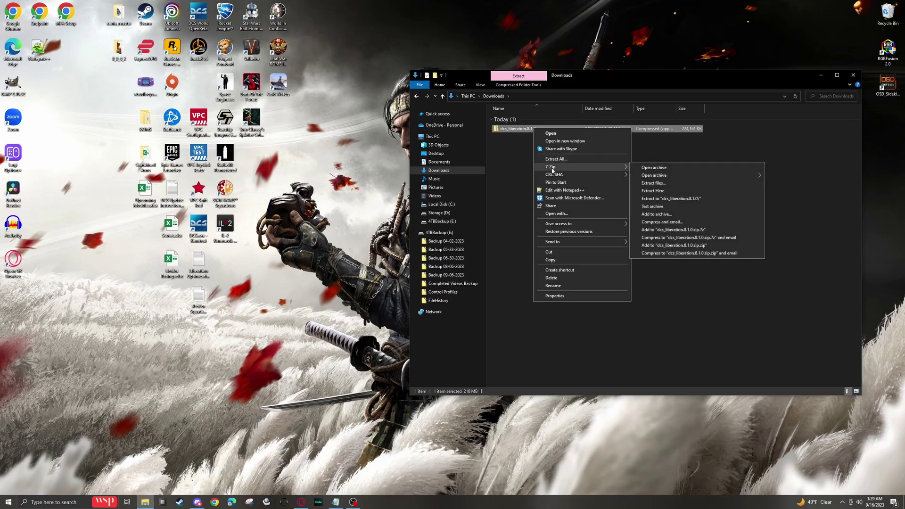
click(667, 200)
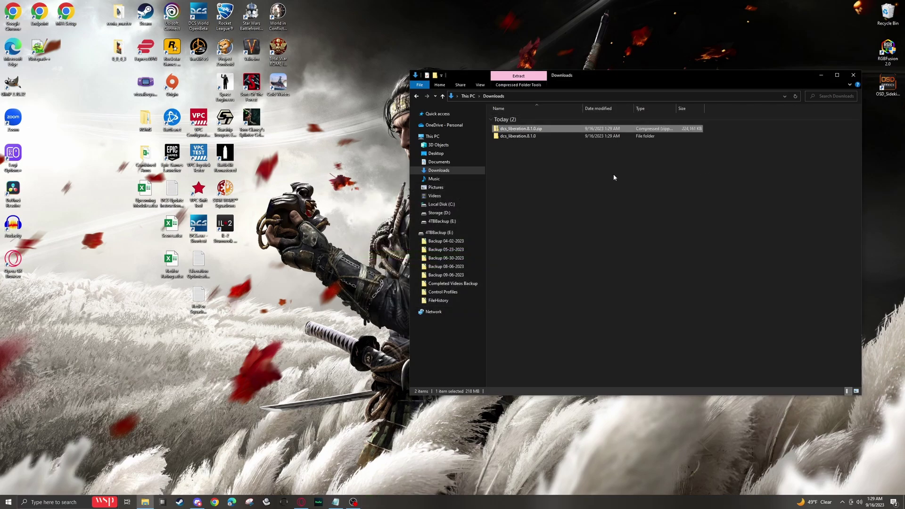
Step: Move the dcs_liberation folder out of the extracted dcs_liberation.8.1.0 folder onto the desktop and close the file window
double_click(521, 136)
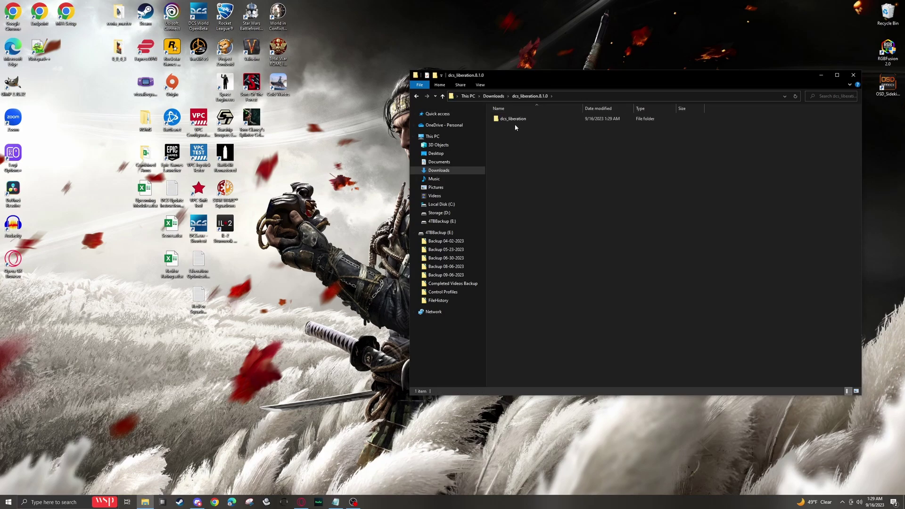
click(522, 121)
drag(522, 121, 196, 86)
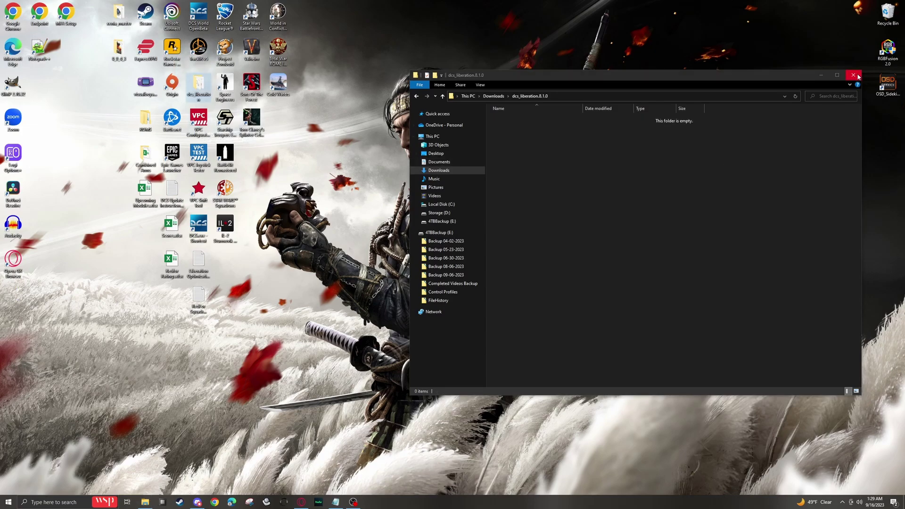
click(853, 75)
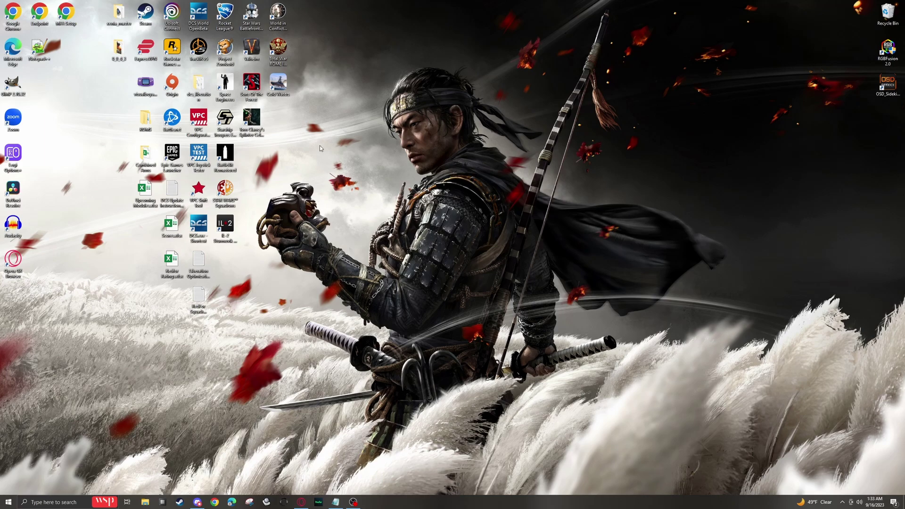
Step: Open the dcs_liberation folder on the desktop and run liberation_main.exe from it
double_click(199, 85)
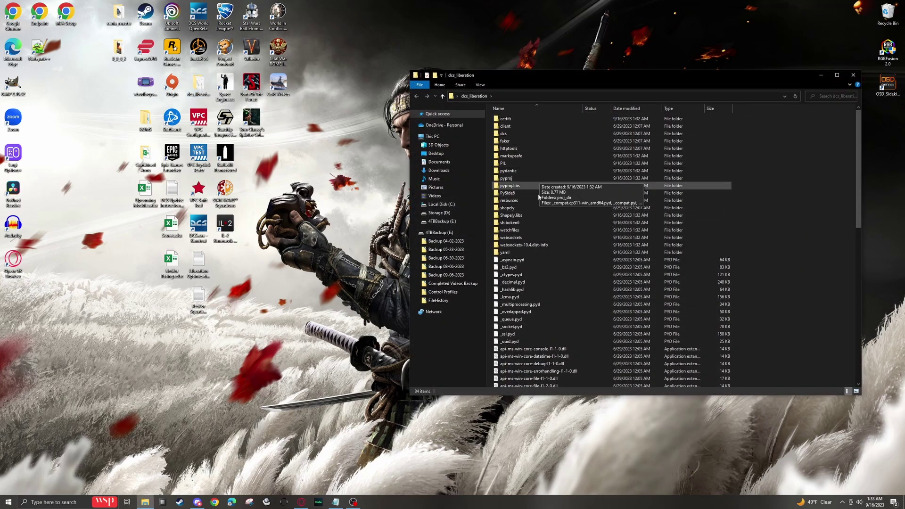
mouse_move(860, 177)
mouse_down()
mouse_move(862, 216)
mouse_move(843, 223)
mouse_move(855, 165)
mouse_up()
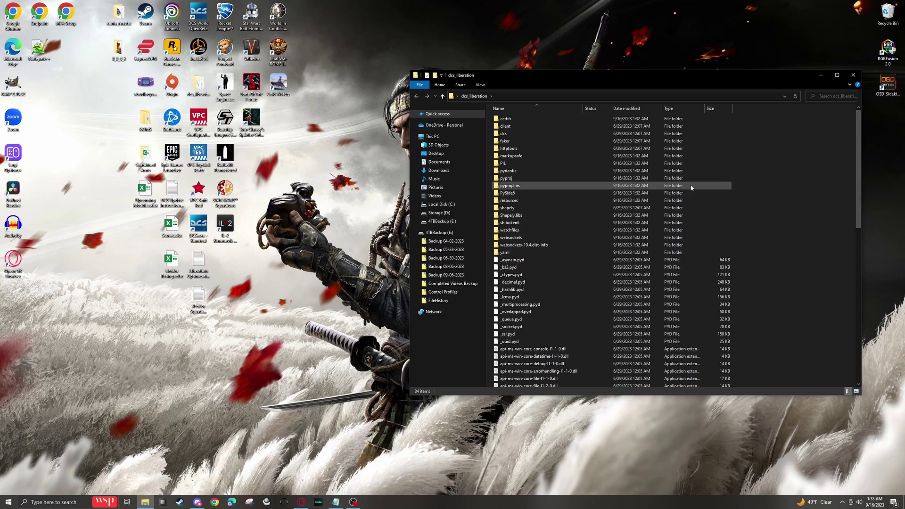
drag(860, 154, 860, 318)
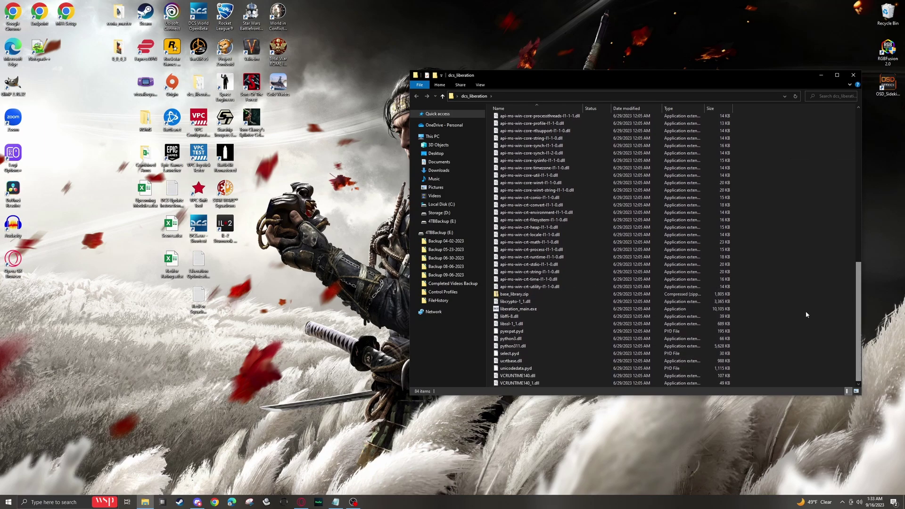
right_click(520, 310)
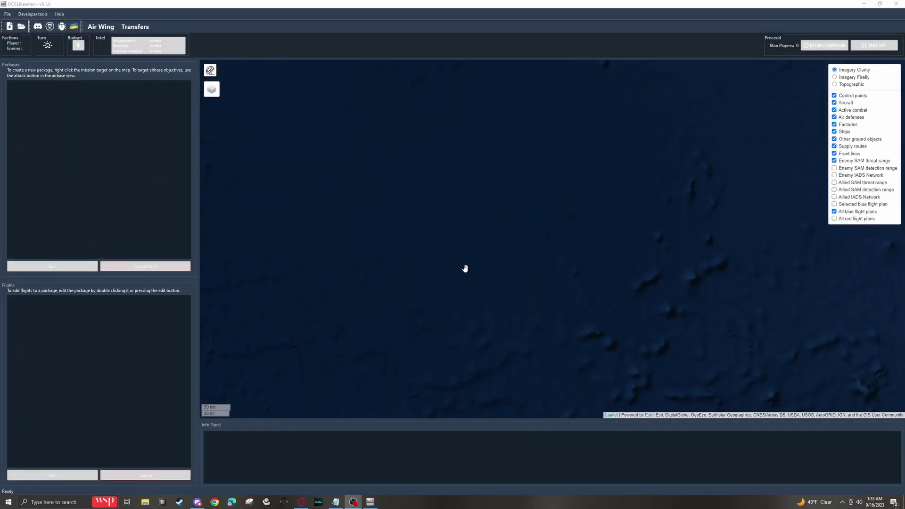
scroll(693, 229, down, 1)
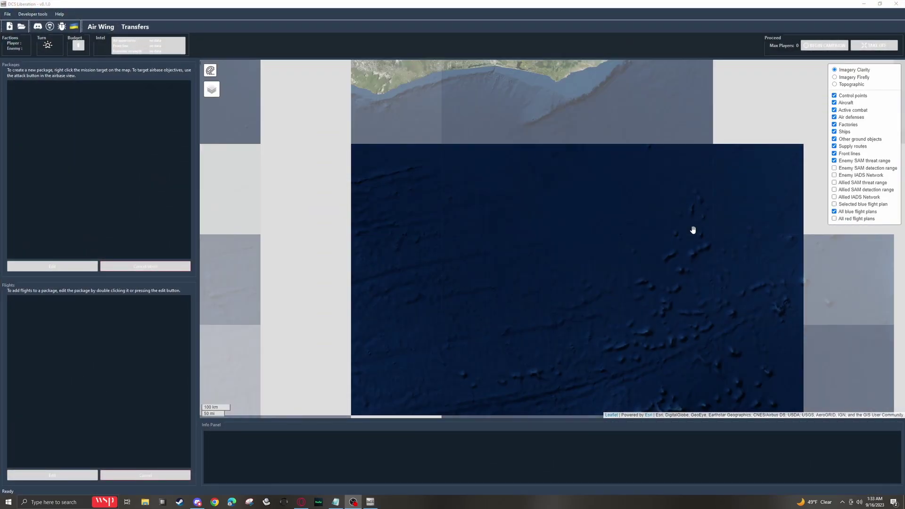
scroll(692, 230, up, 1)
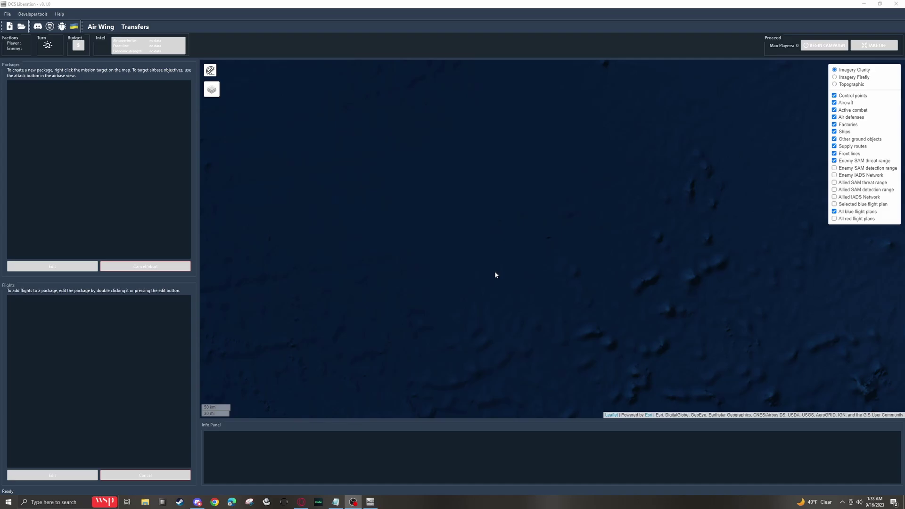
scroll(543, 246, down, 4)
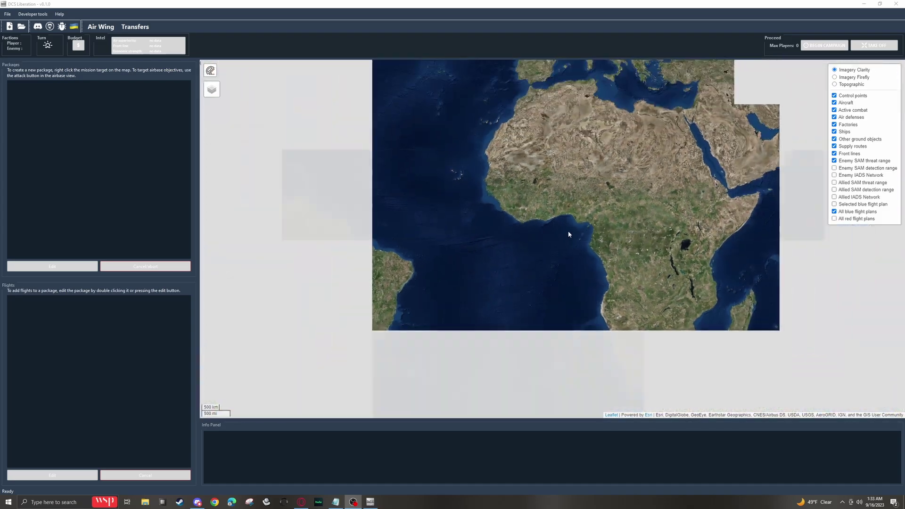
scroll(568, 234, down, 2)
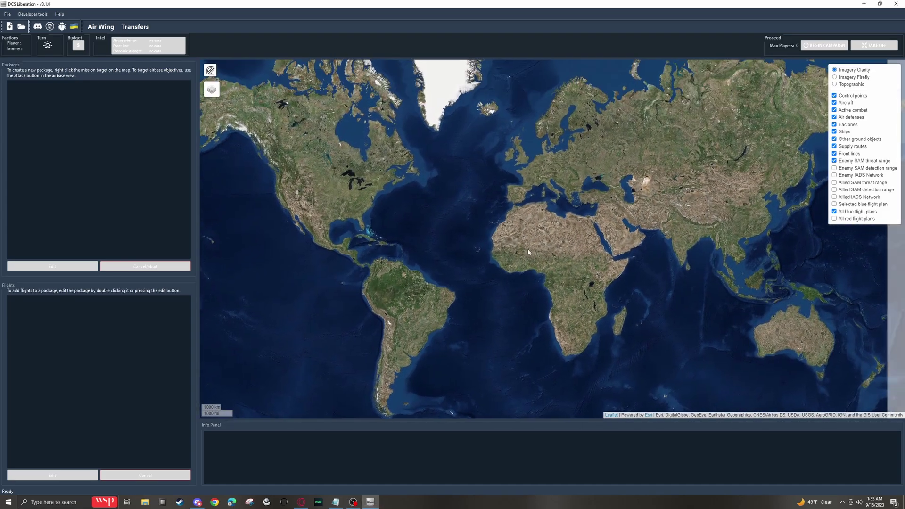
drag(528, 252, 551, 259)
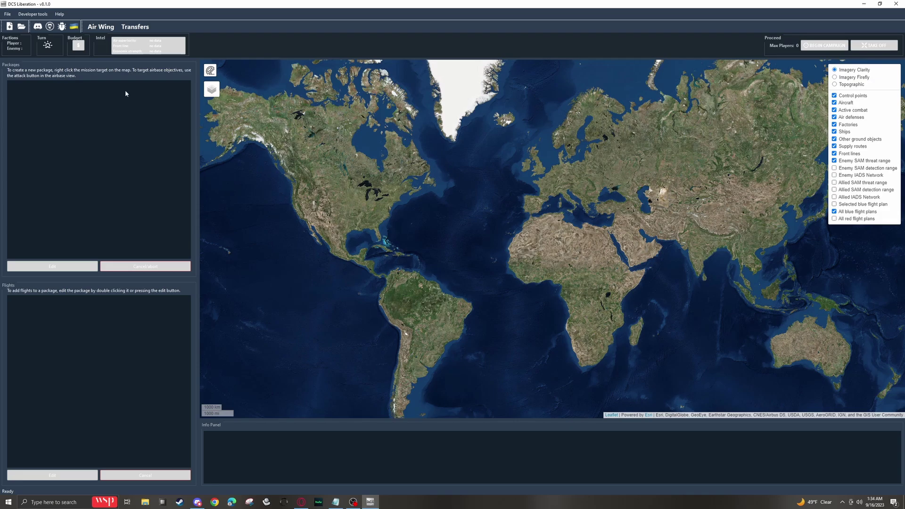
Step: Open the DCS Liberation preferences
click(7, 16)
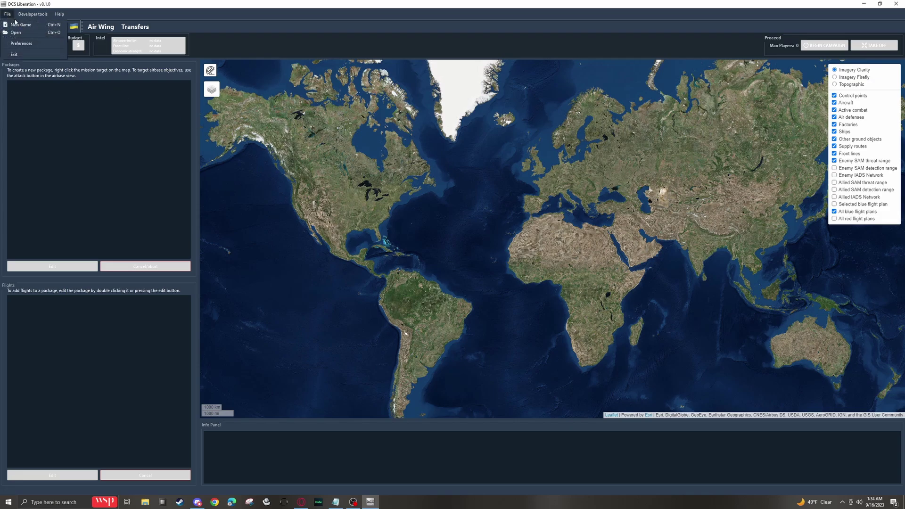
click(7, 14)
click(7, 15)
click(19, 43)
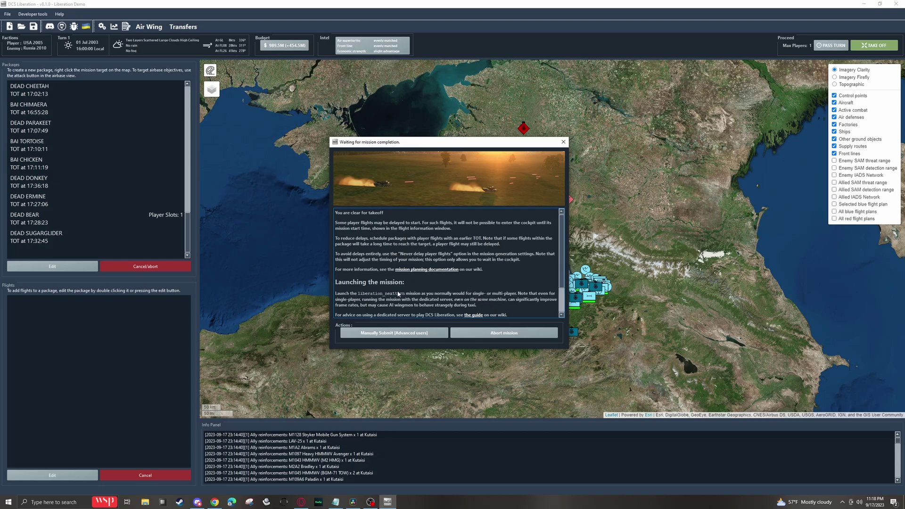
Step: Switch to DCS World and open its mission selection to load the generated liberation_nextturn mission
click(9, 502)
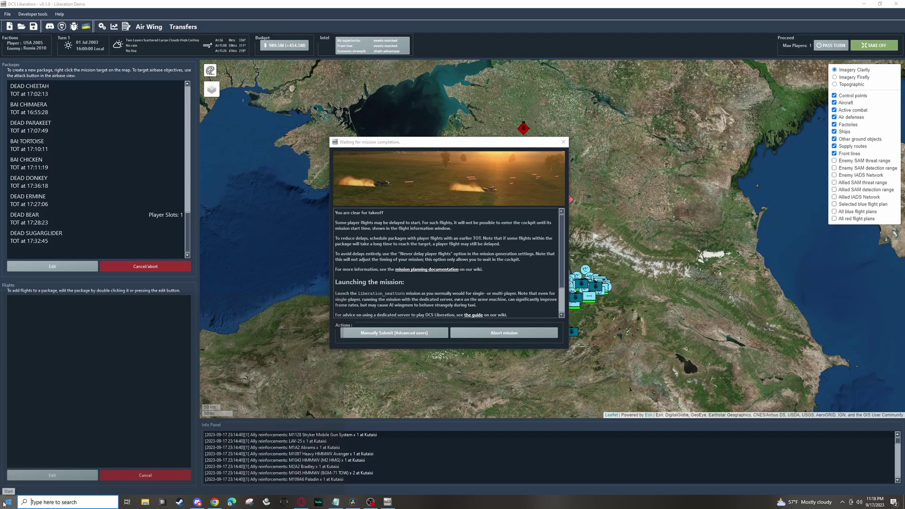
click(26, 490)
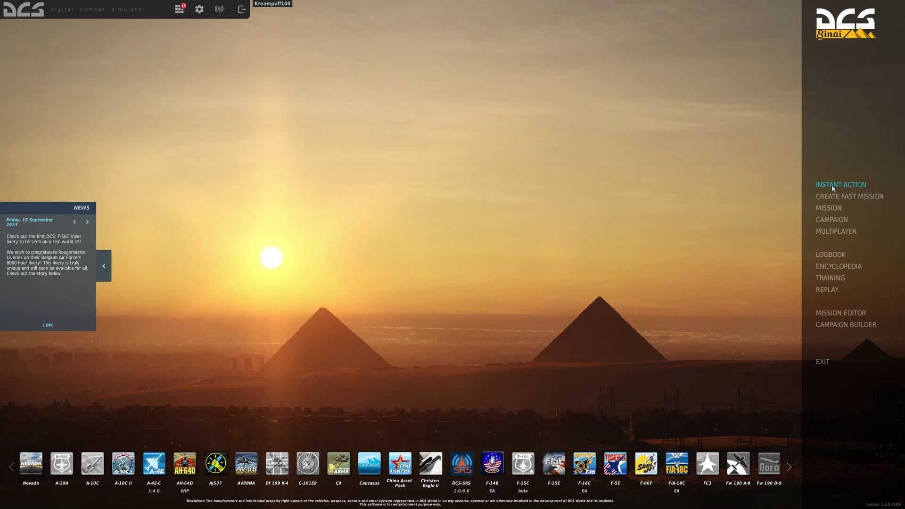
click(828, 208)
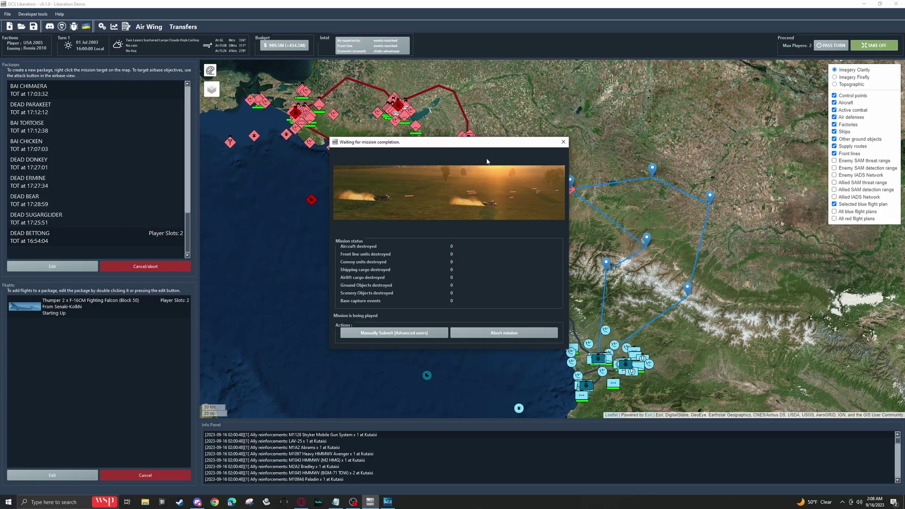
Step: Shift Liberation's mission-completion window slightly, and start flying the Liberation turn 1 mission from the DCS briefing
mouse_move(467, 143)
mouse_down()
mouse_move(567, 236)
mouse_move(640, 248)
mouse_move(555, 239)
mouse_move(467, 149)
mouse_up()
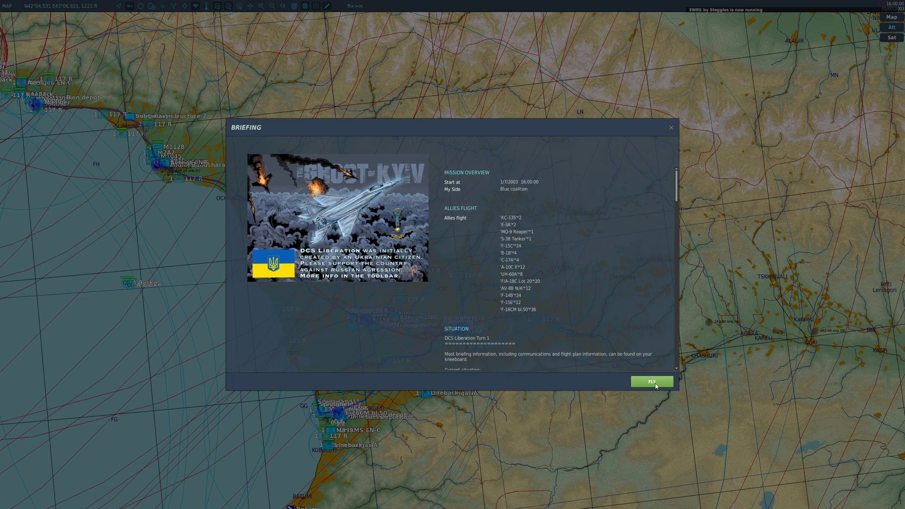
click(652, 382)
Step: Show the mission map as satellite imagery and examine the allied ground units around Batumi and the ships offshore
scroll(443, 206, up, 3)
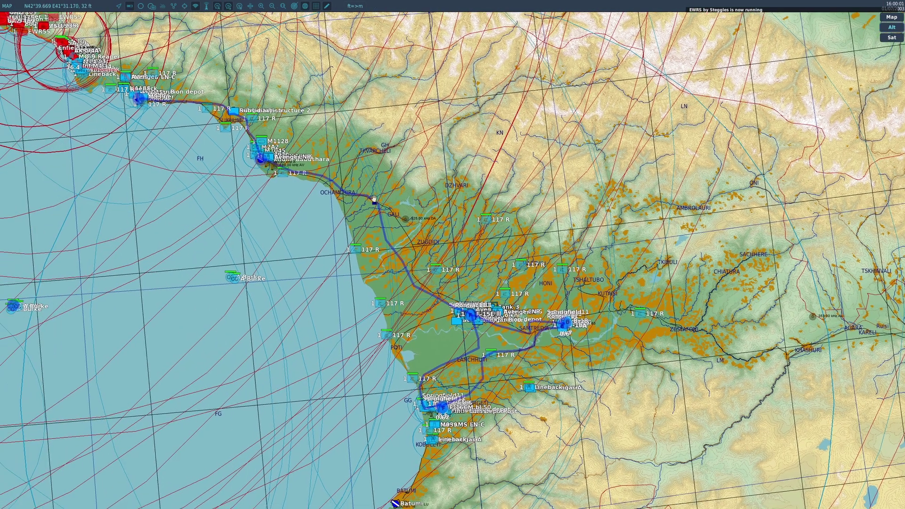
scroll(554, 318, down, 1)
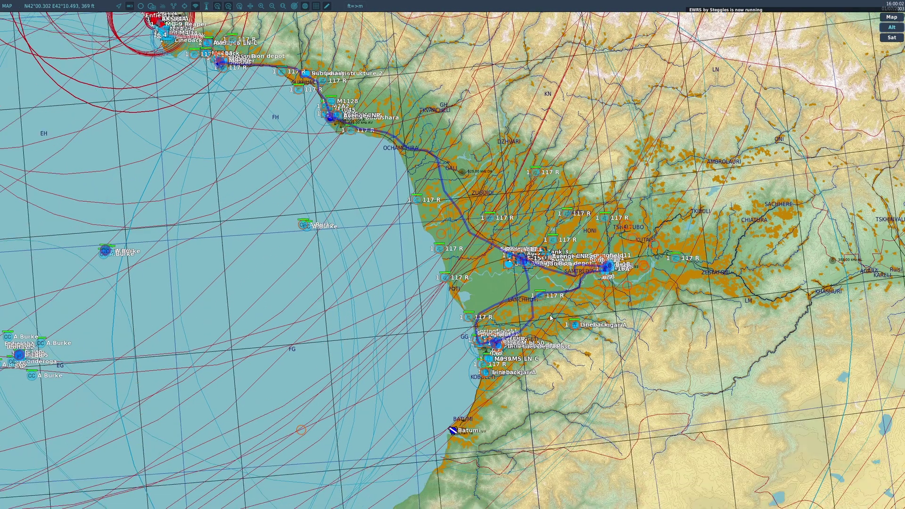
drag(446, 263, 467, 282)
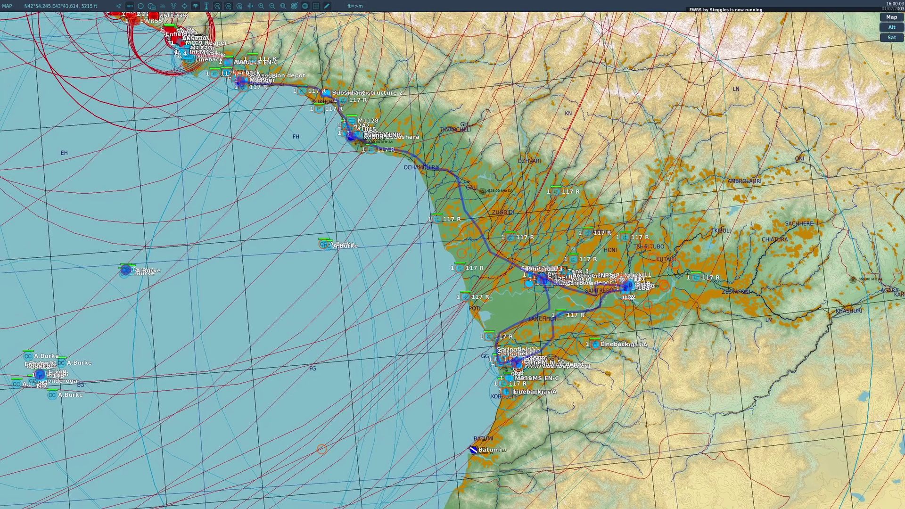
click(891, 38)
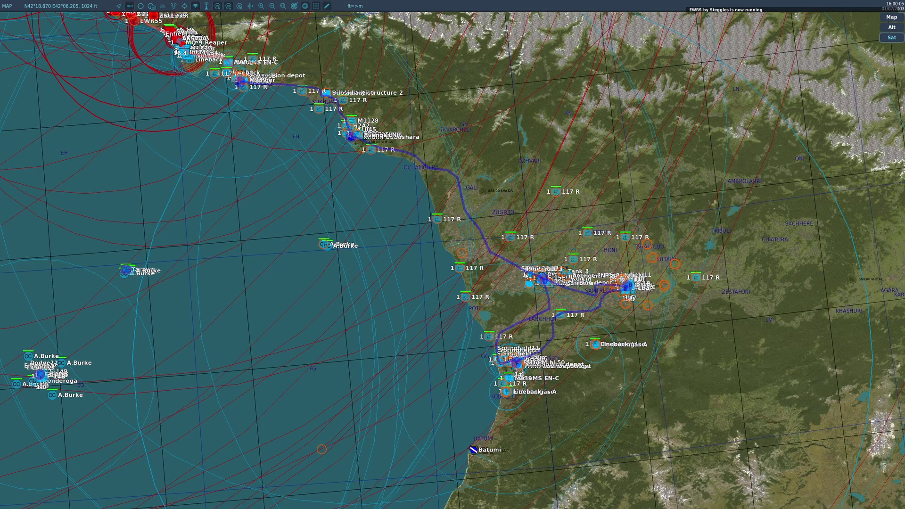
drag(652, 251, 670, 209)
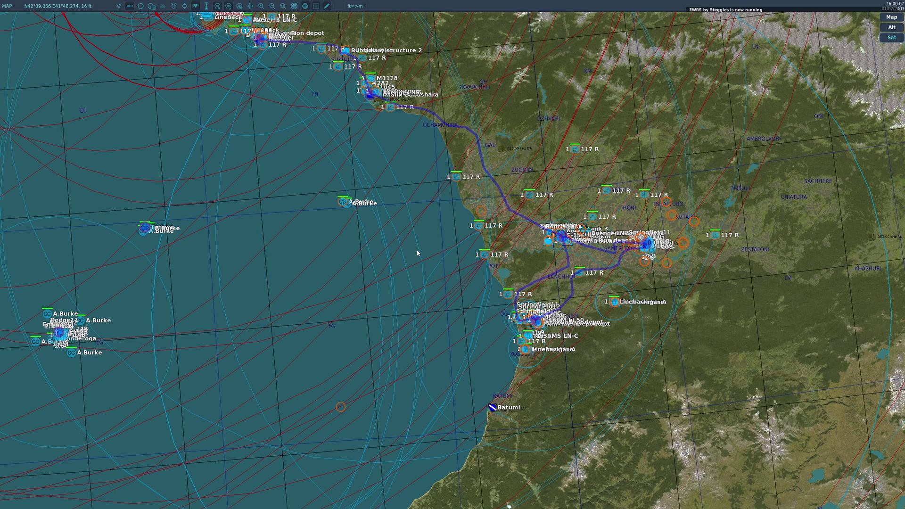
drag(411, 253, 481, 225)
drag(374, 214, 613, 233)
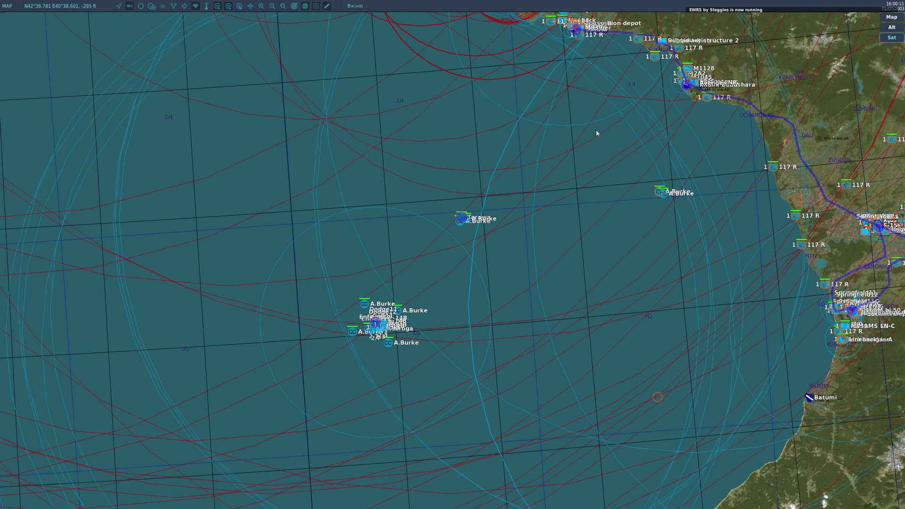
Step: Examine the enemy units and air-defence ranges along the northern coast, and follow the coastline back to the allied front line
drag(596, 132, 507, 329)
scroll(507, 329, down, 4)
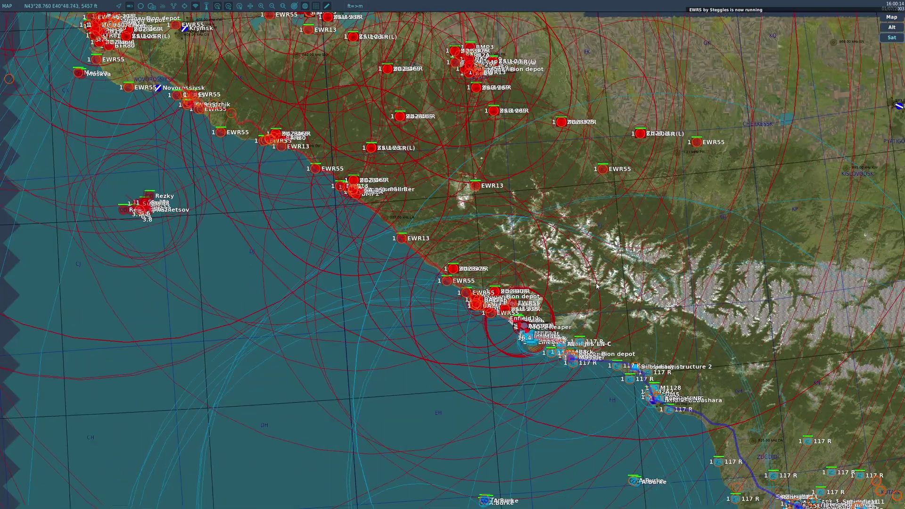
scroll(596, 285, down, 1)
drag(381, 119, 450, 192)
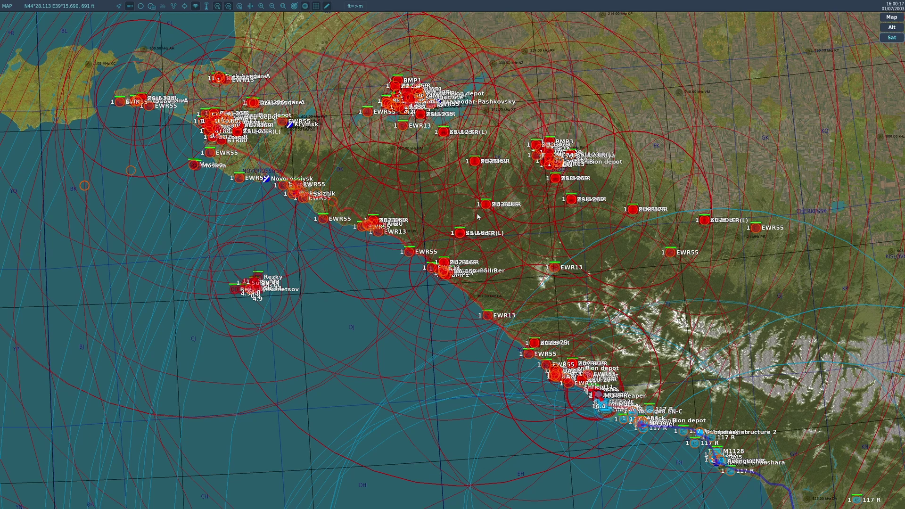
drag(614, 303, 542, 244)
drag(686, 345, 571, 224)
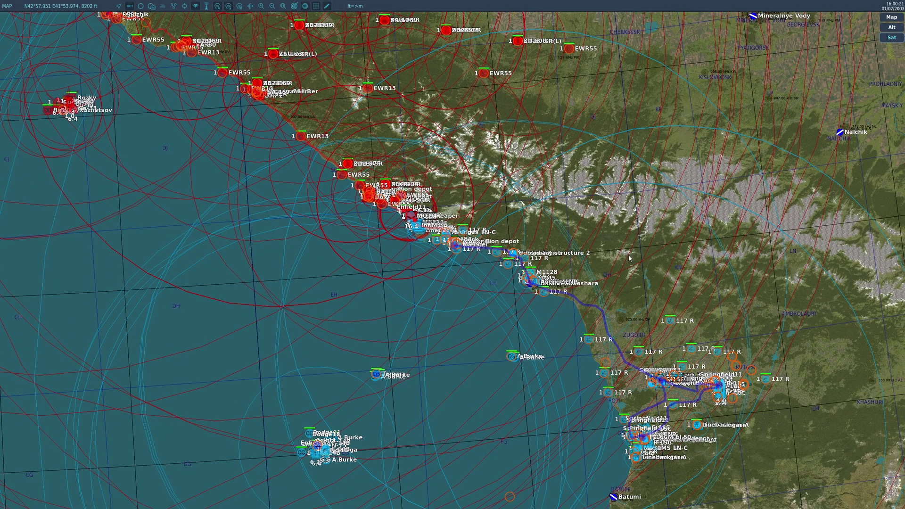
drag(627, 264, 600, 225)
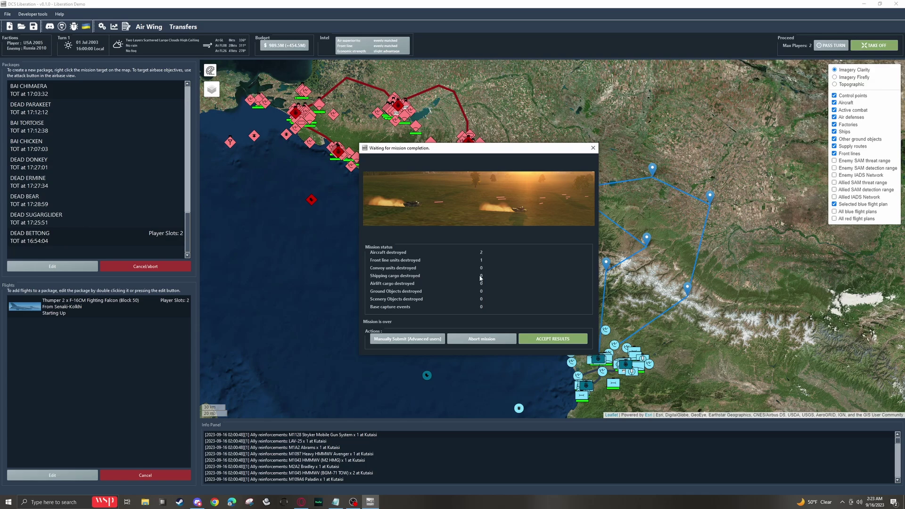
Step: Accept the finished mission's results in Liberation after reviewing the debriefing's casualty report, advancing the campaign to the following turn
click(553, 340)
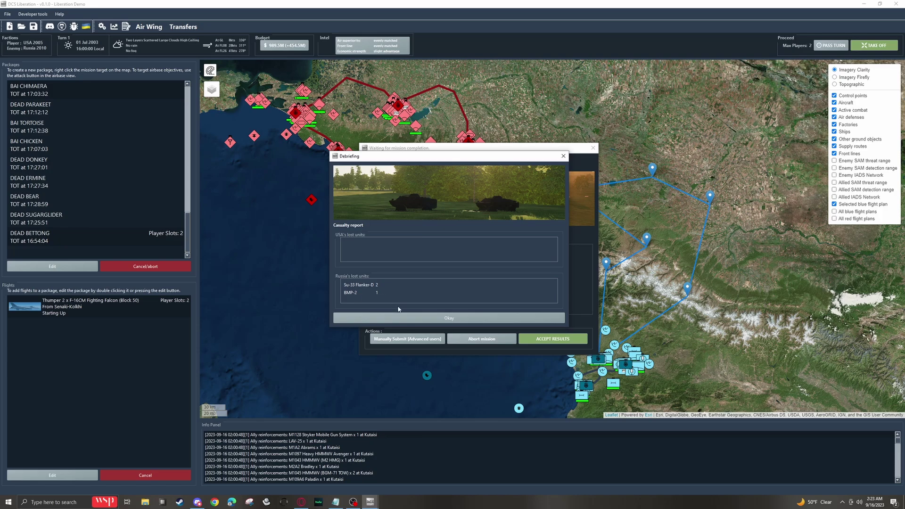
click(445, 318)
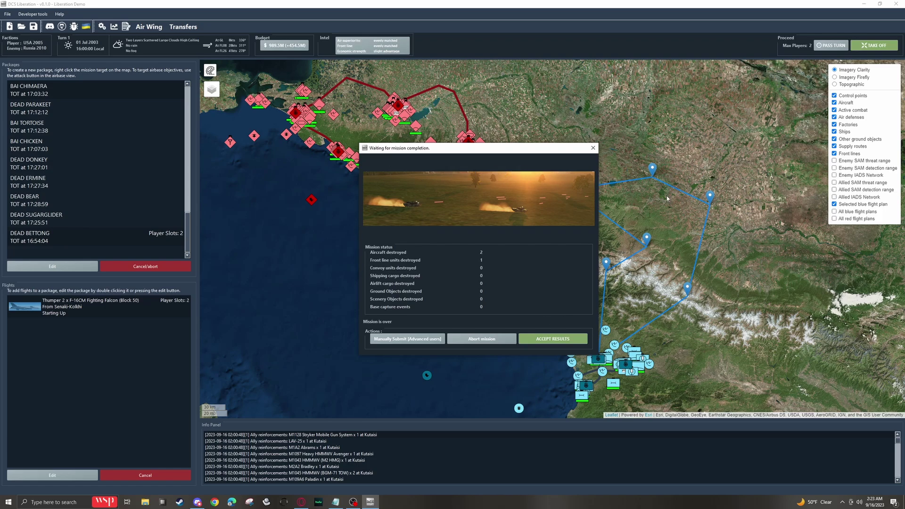
click(552, 338)
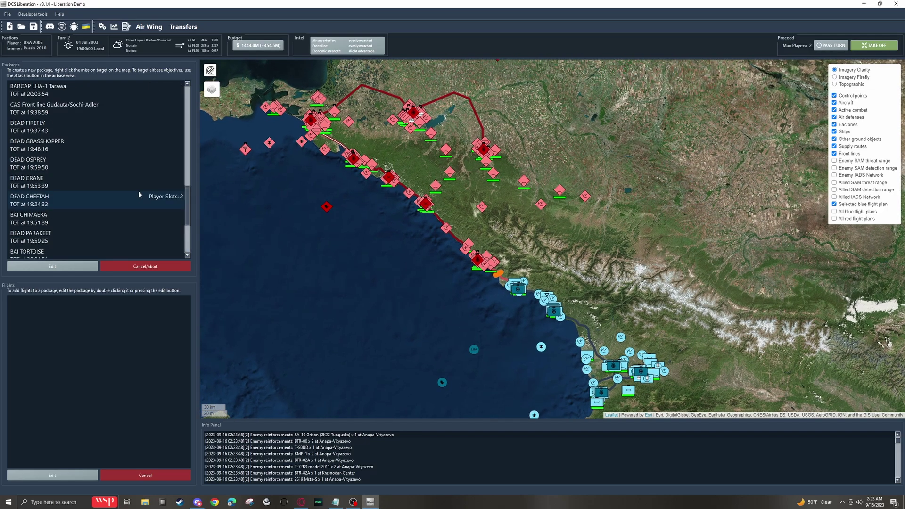
Step: Examine the new turn's planned packages and the unit positions on the campaign map
scroll(121, 150, down, 7)
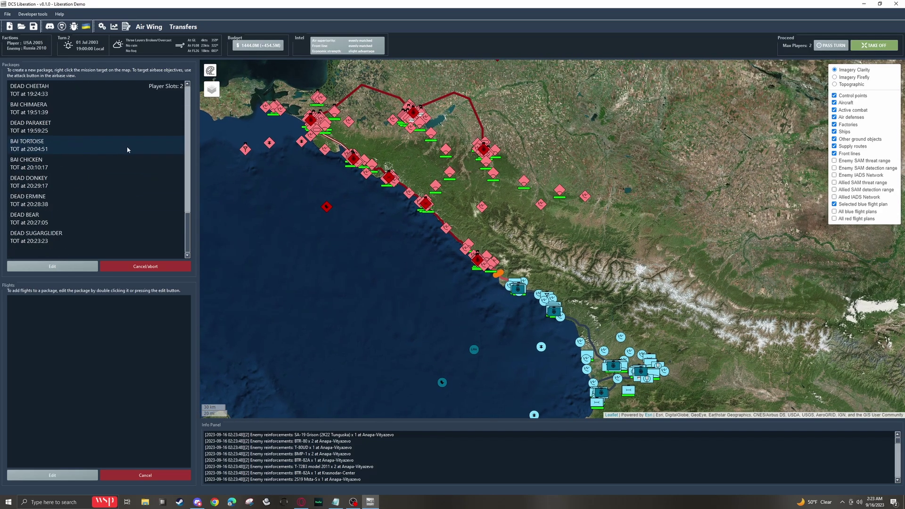
scroll(146, 176, up, 3)
scroll(143, 177, down, 3)
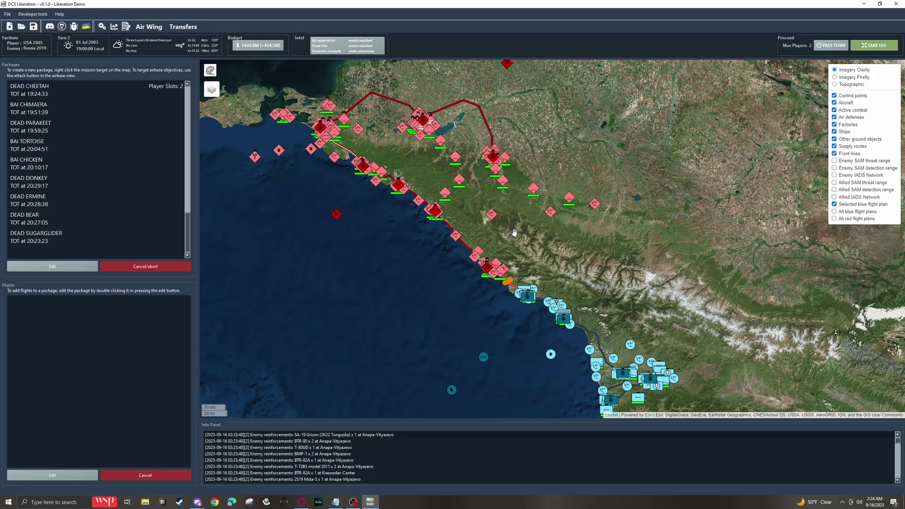
drag(536, 143, 527, 143)
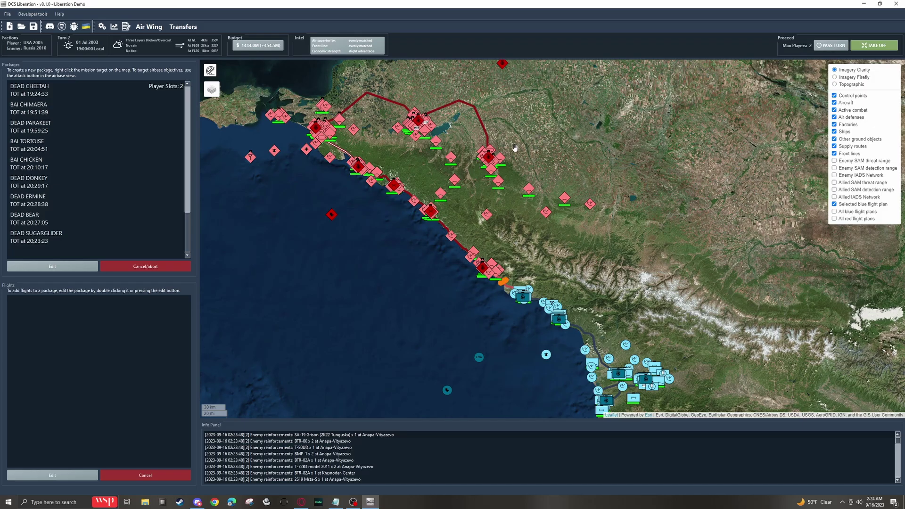